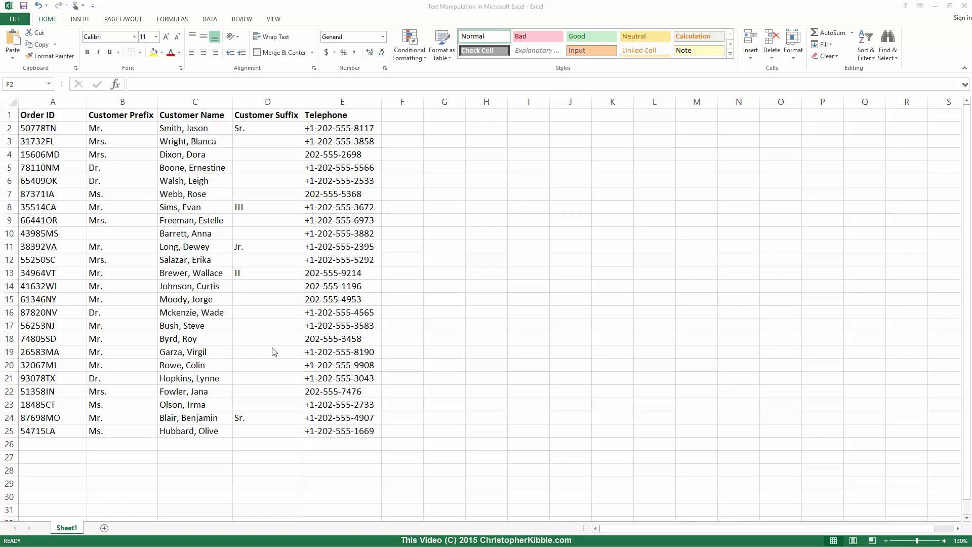
# - Enter =FIND(",",C2) in F2 and fill it down to F25
pyautogui.click(404, 127)
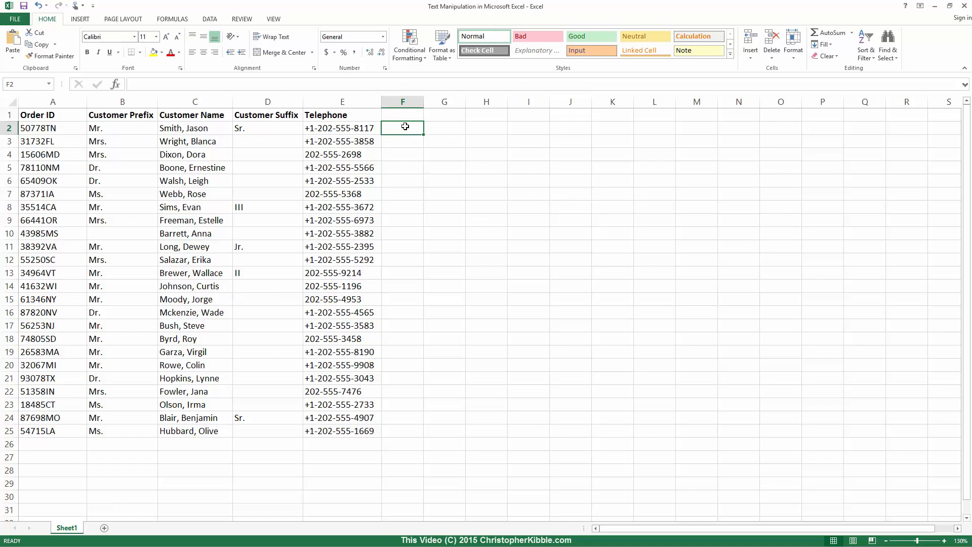
pyautogui.write('=Find("')
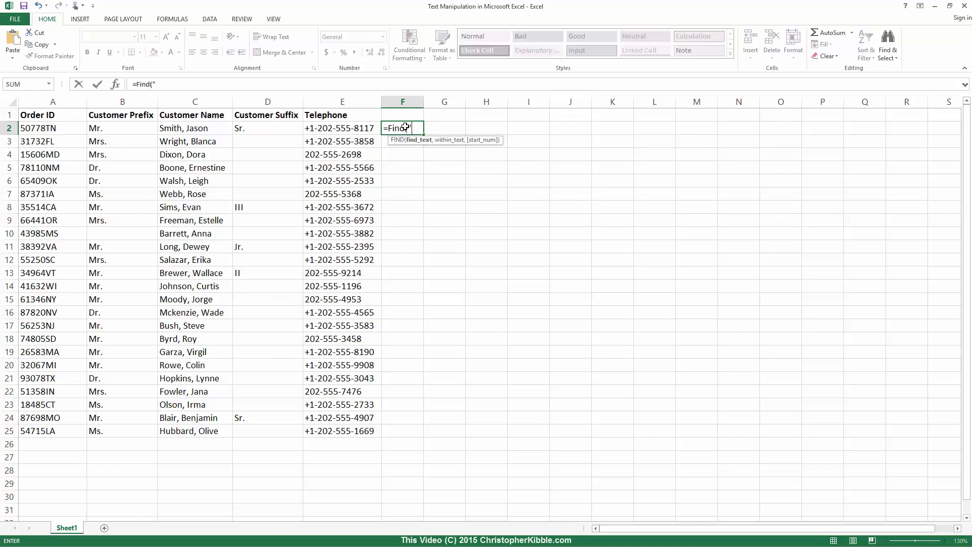
pyautogui.write(',",C2)')
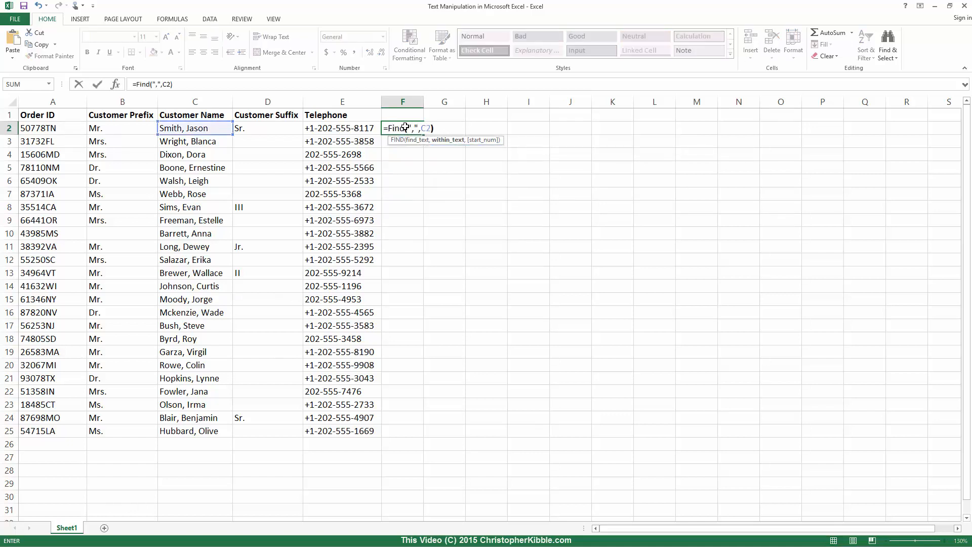
pyautogui.hotkey('ctrl', 'Return')
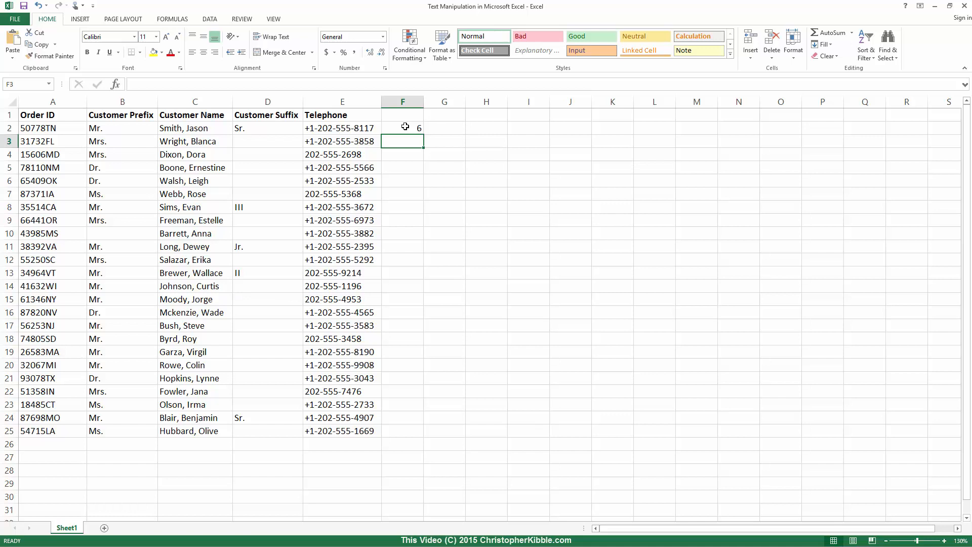
pyautogui.click(405, 128)
pyautogui.doubleClick(423, 135)
pyautogui.click(444, 128)
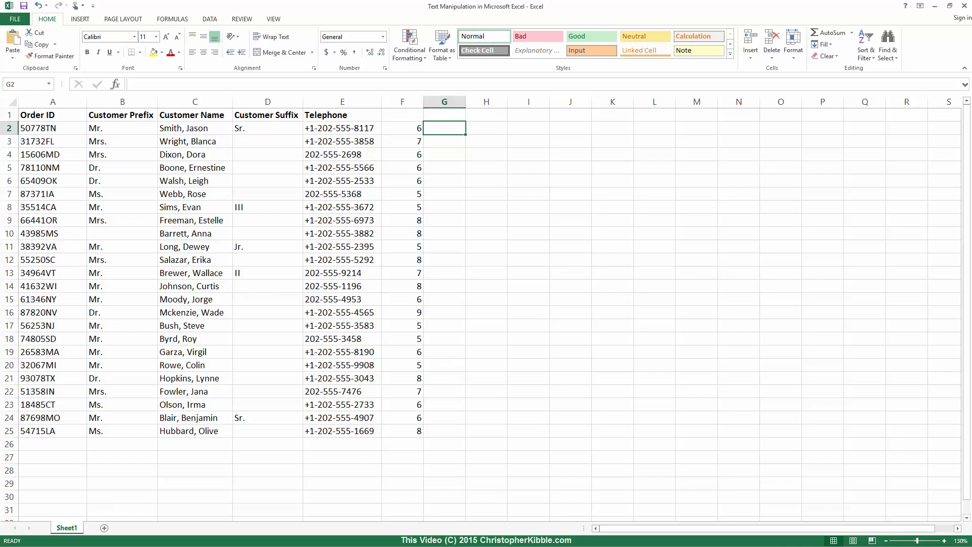
# - Restore the last-name formula =LEFT(C2,F2-1) in G2 and fill it down to G25
pyautogui.hotkey('ctrl', 'z')
pyautogui.doubleClick(466, 134)
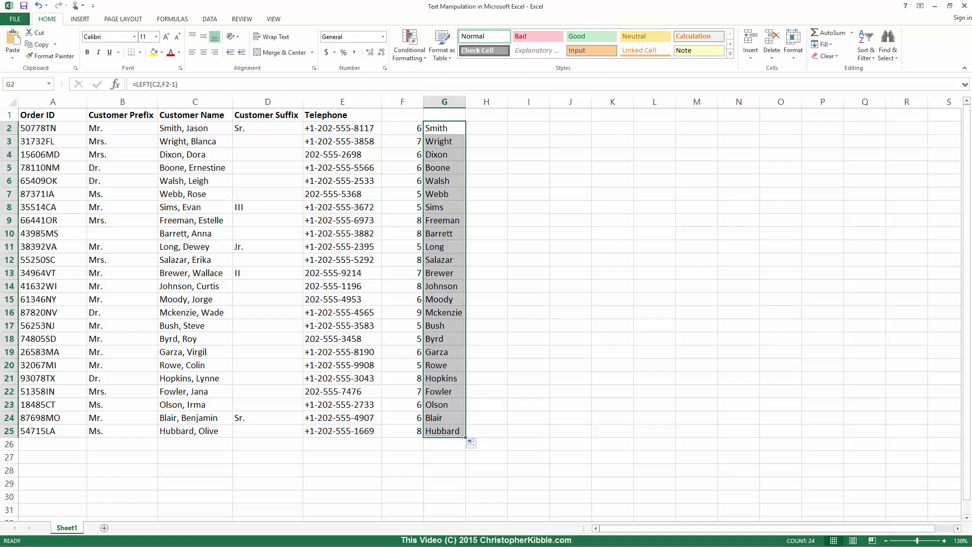
pyautogui.click(444, 128)
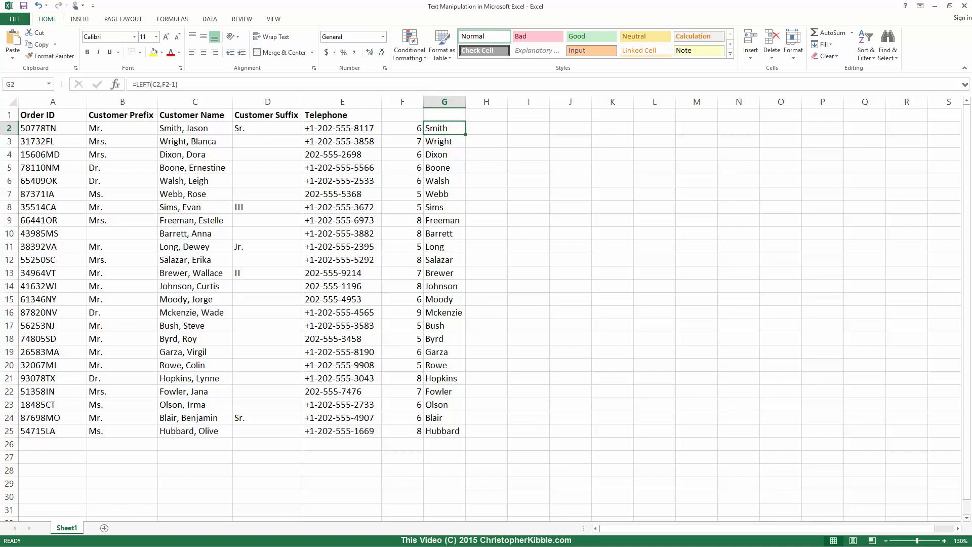
pyautogui.click(402, 128)
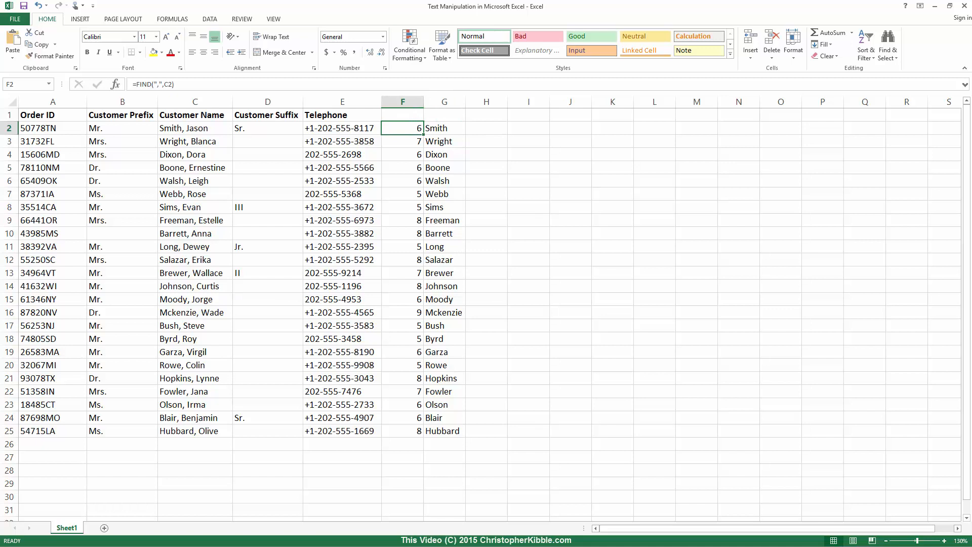
# - Replace the F2 reference in G2's LEFT formula with FIND(",",C2) and fill it down to G25
pyautogui.press('F2')
pyautogui.press('Escape')
pyautogui.click(445, 129)
pyautogui.press('F2')
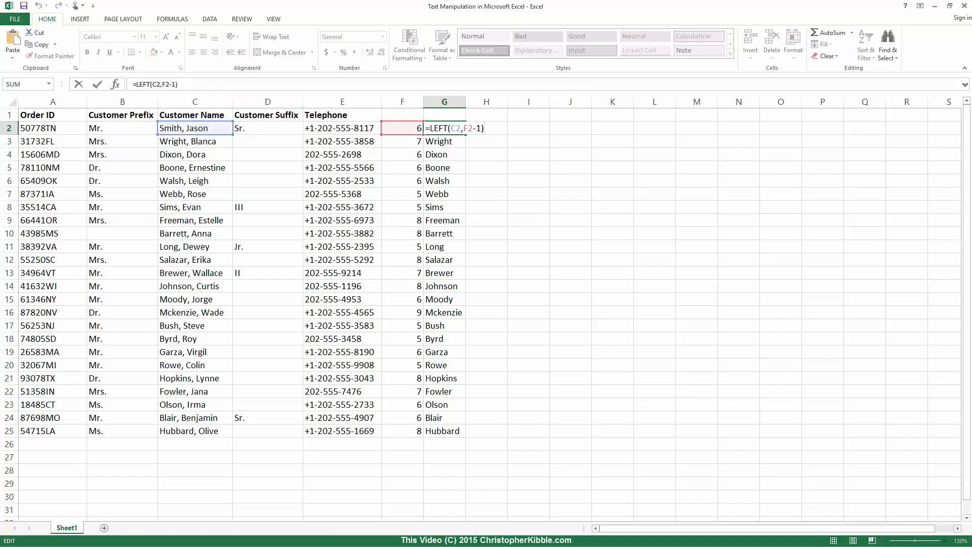
pyautogui.moveTo(162, 85); pyautogui.dragTo(169, 85)
pyautogui.write('FIND(",",C2)')
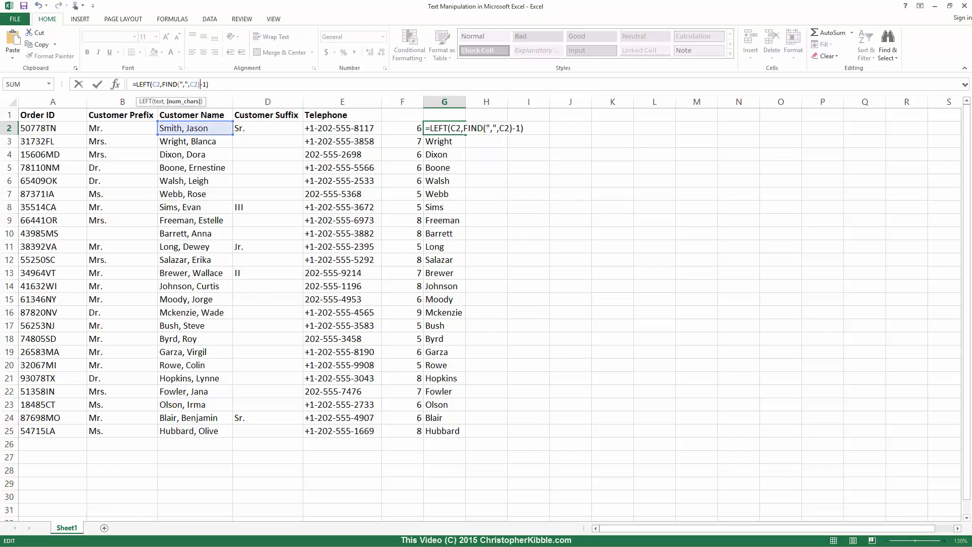
pyautogui.hotkey('ctrl', 'Return')
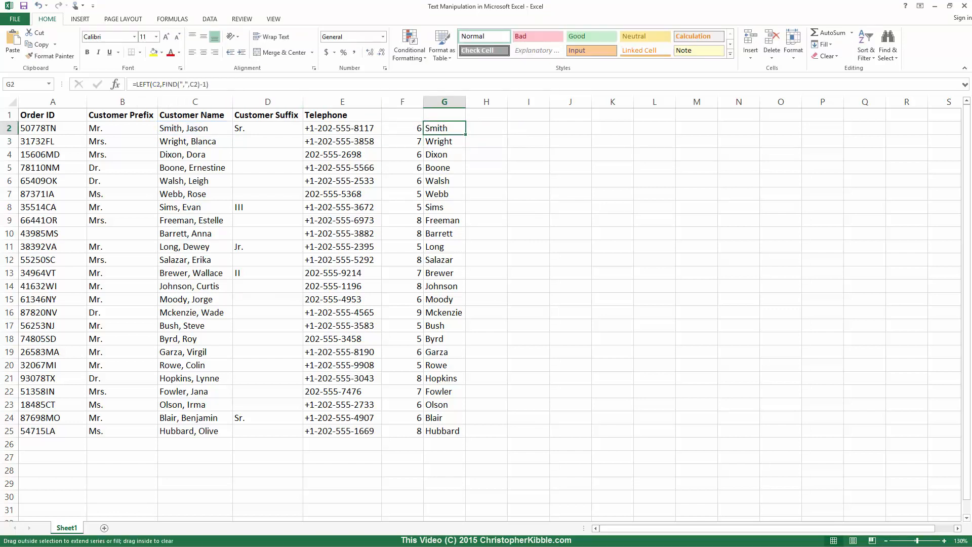
pyautogui.doubleClick(465, 134)
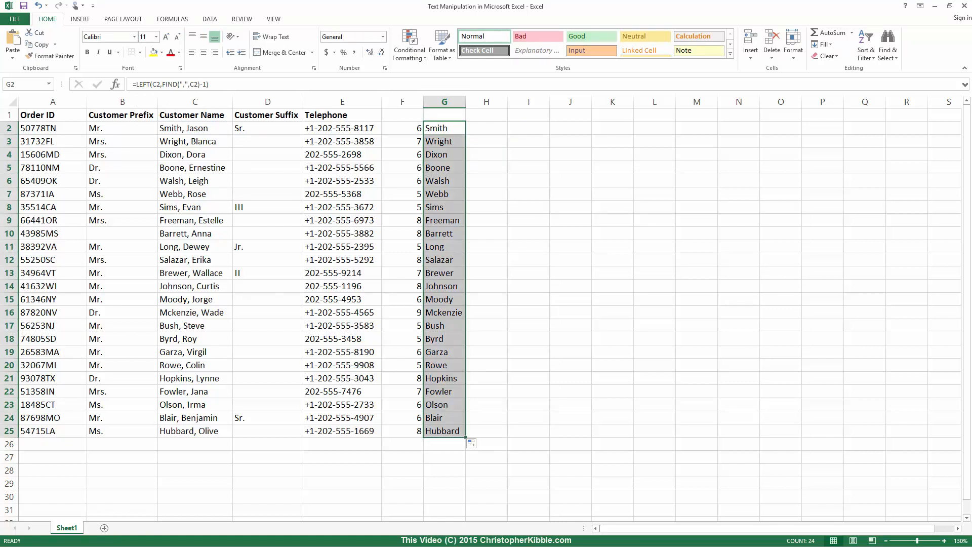
# - Delete the comma-position helper column F
pyautogui.click(411, 102)
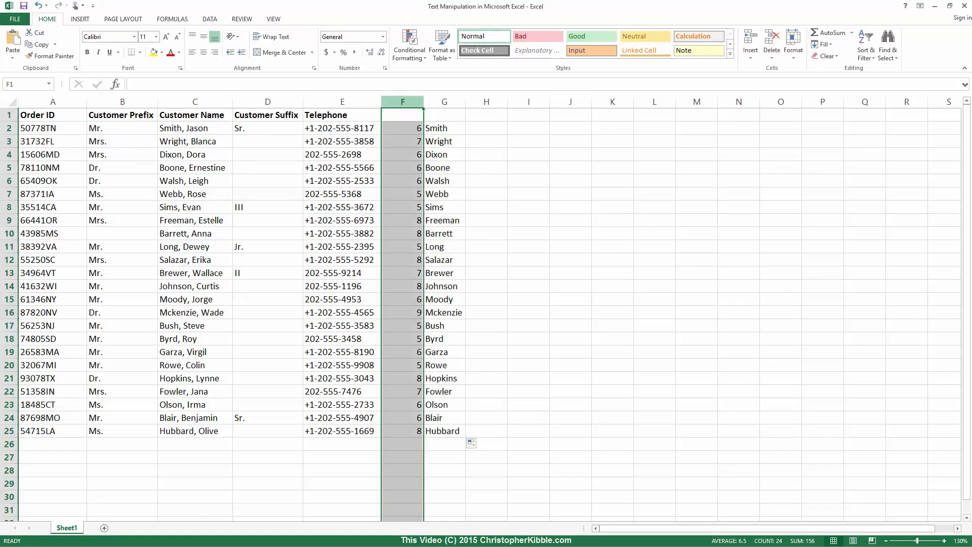
pyautogui.rightClick(416, 103)
pyautogui.click(440, 188)
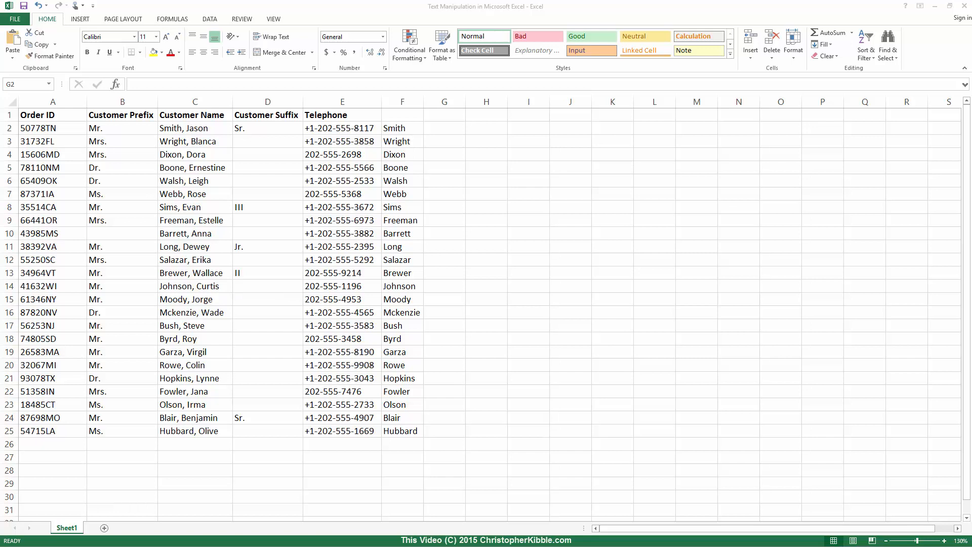
pyautogui.hotkey('alt', 'Tab')
# - Enter =MID(C2,FIND(",",C2)+2,LEN(C2)) in G2 and fill it down to G25
pyautogui.write('=MID(')
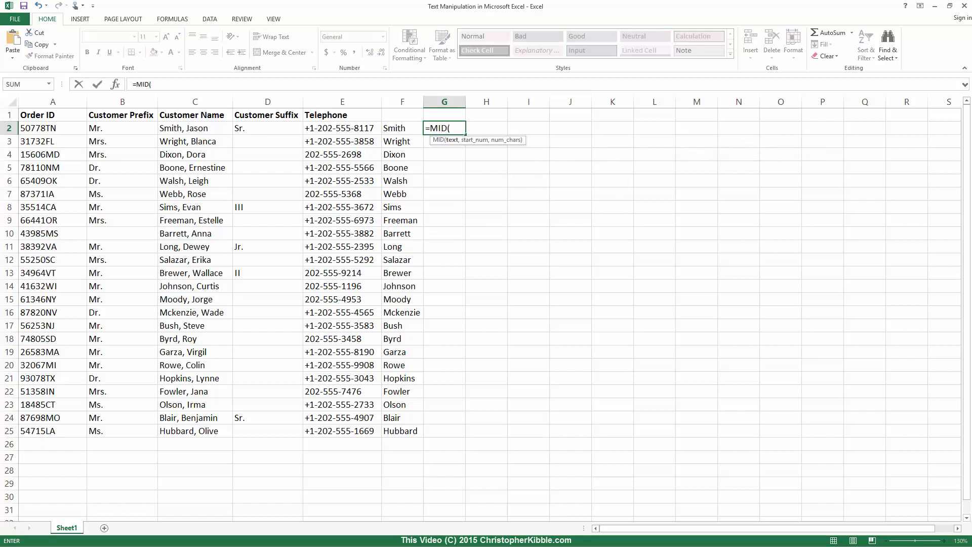
pyautogui.write('C2,')
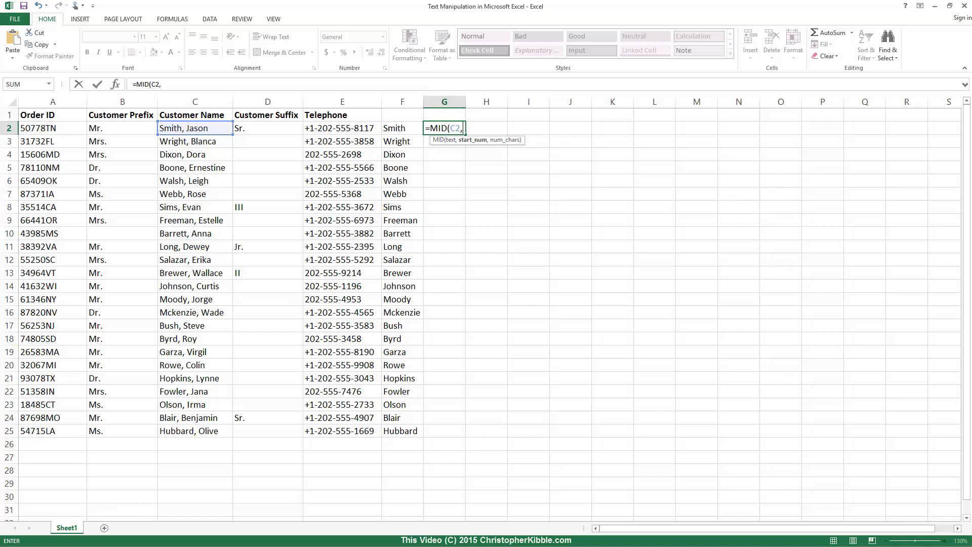
pyautogui.write('Find(",')
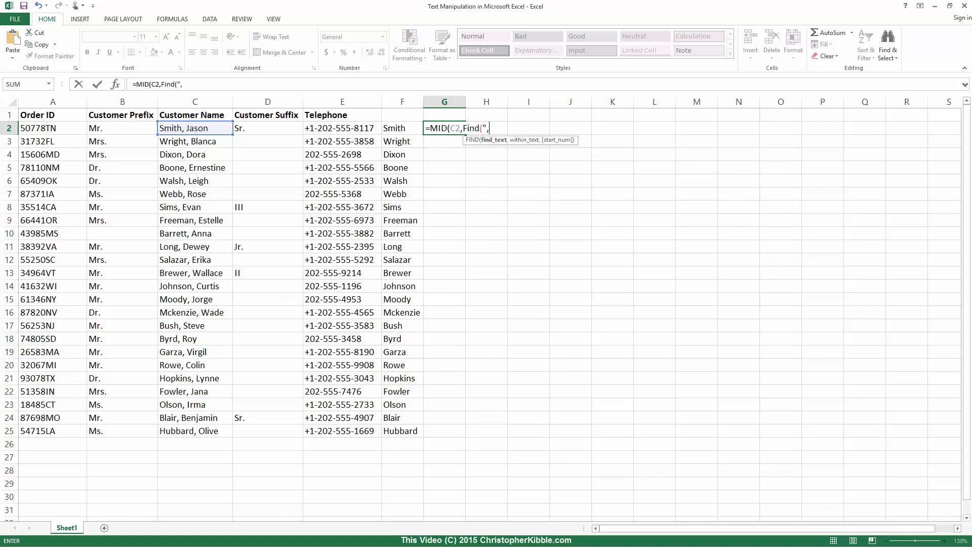
pyautogui.write('"')
pyautogui.write(',C2')
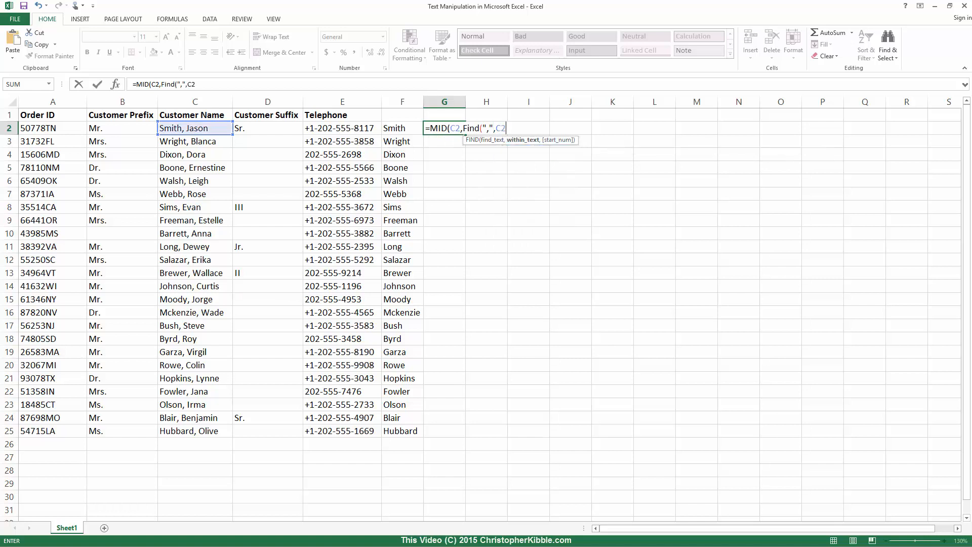
pyautogui.write(')+2')
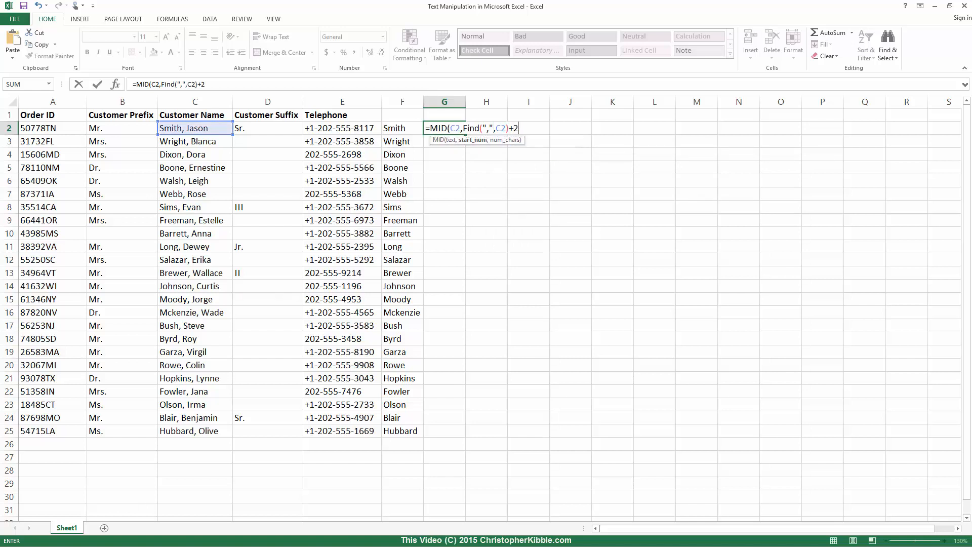
pyautogui.write(',')
pyautogui.write('LE')
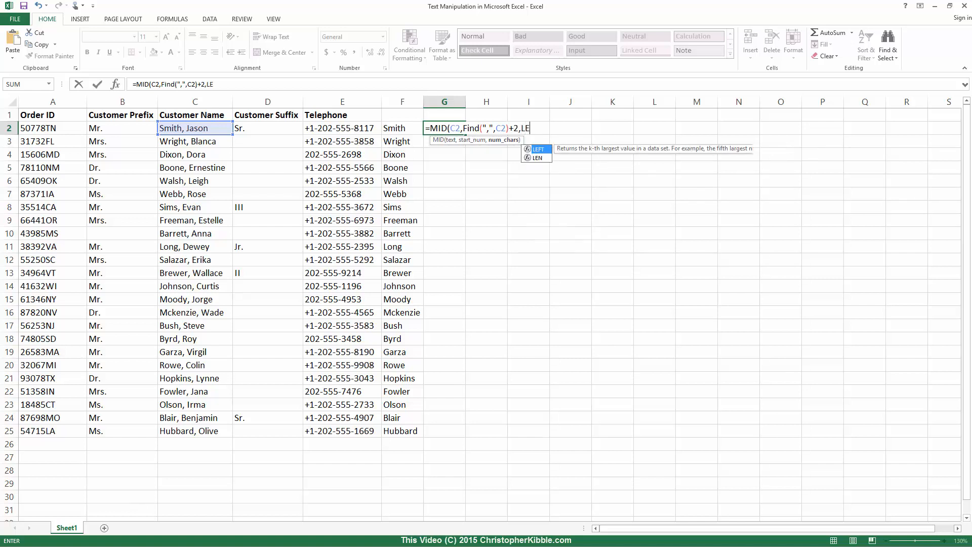
pyautogui.write('N(C2))')
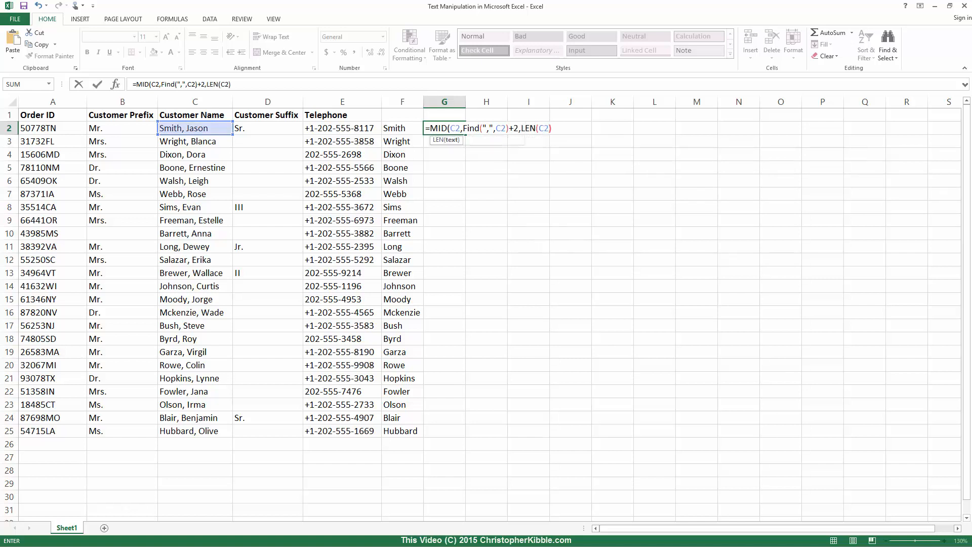
pyautogui.press('Return')
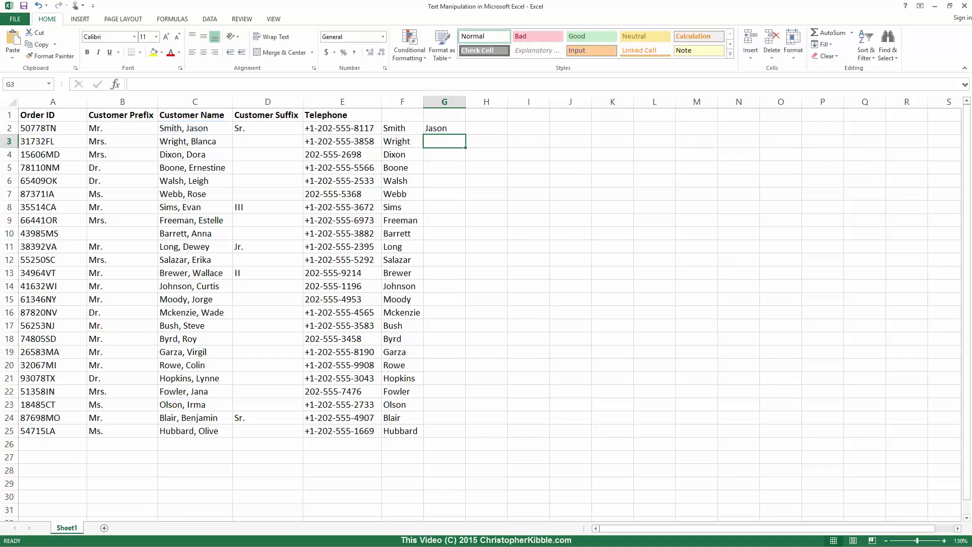
pyautogui.press('Up')
pyautogui.doubleClick(466, 134)
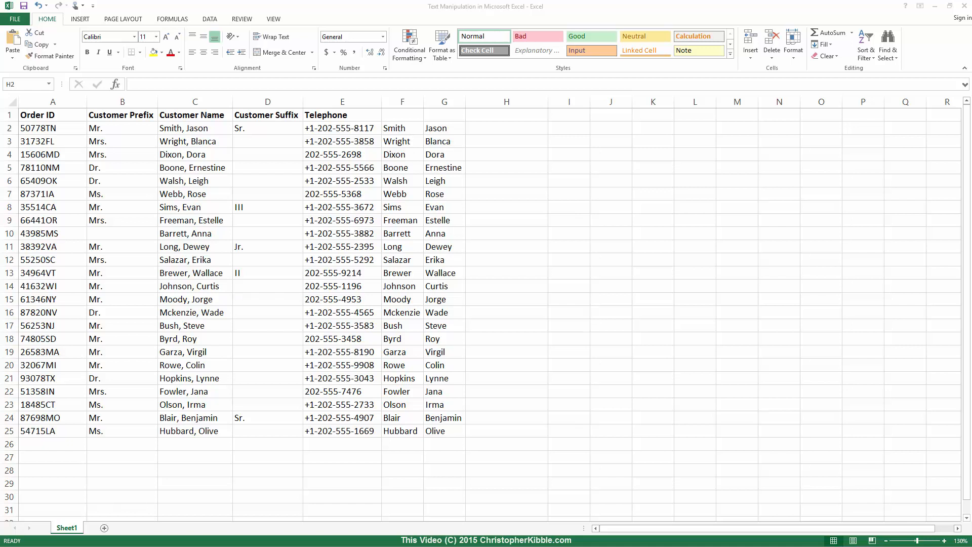
# - Enter =B2&" "&G2&" "&F2&" "&D2 in H2 and fill it down to H25
pyautogui.write('=')
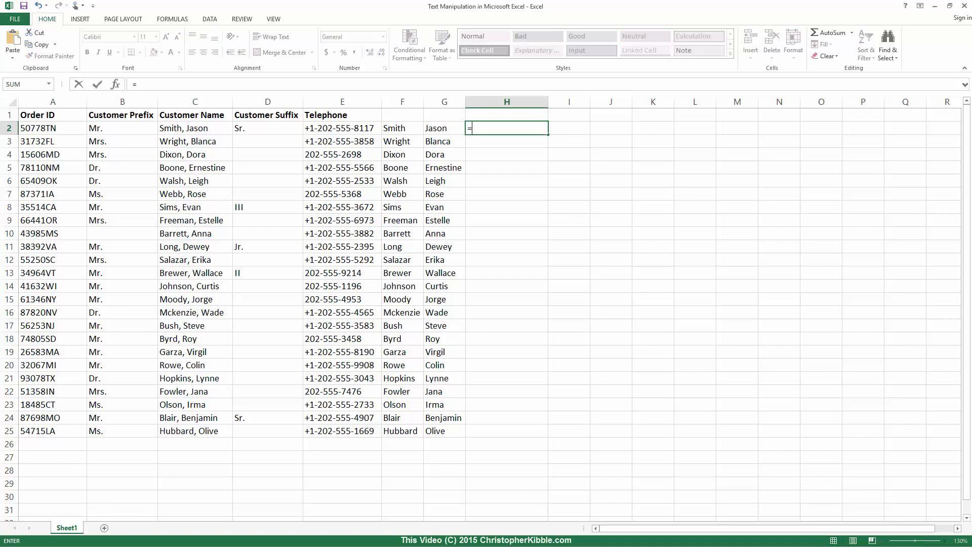
pyautogui.write('B2 & " " ')
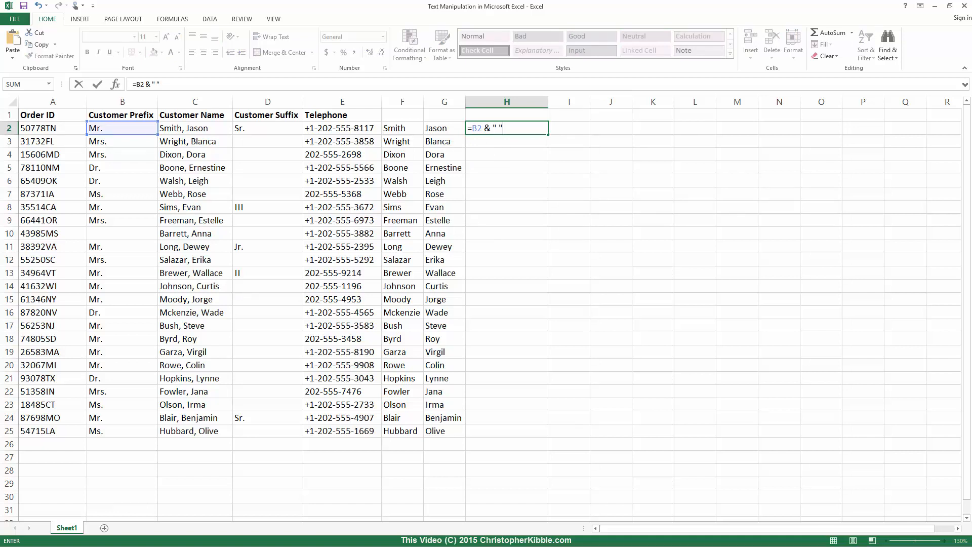
pyautogui.write('& G2 & "')
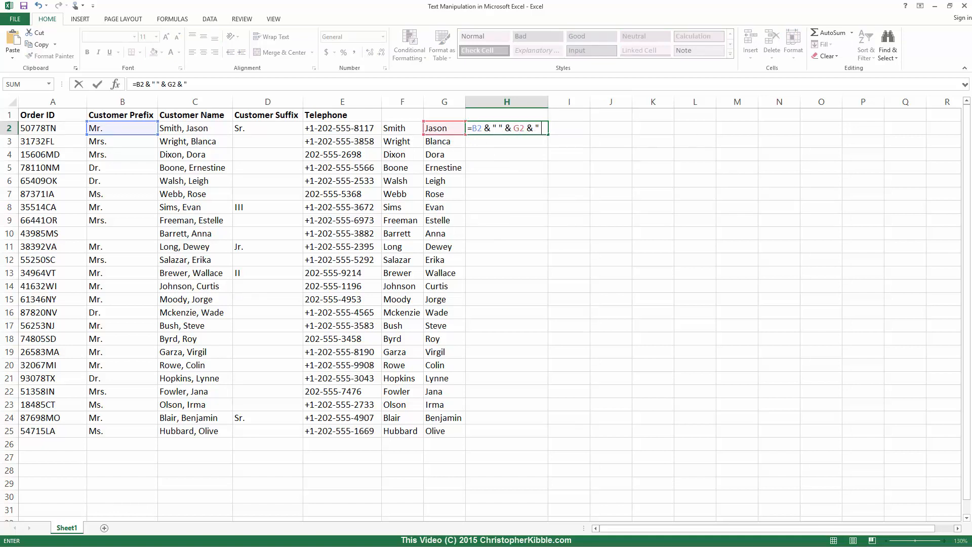
pyautogui.write(' " & F2 ')
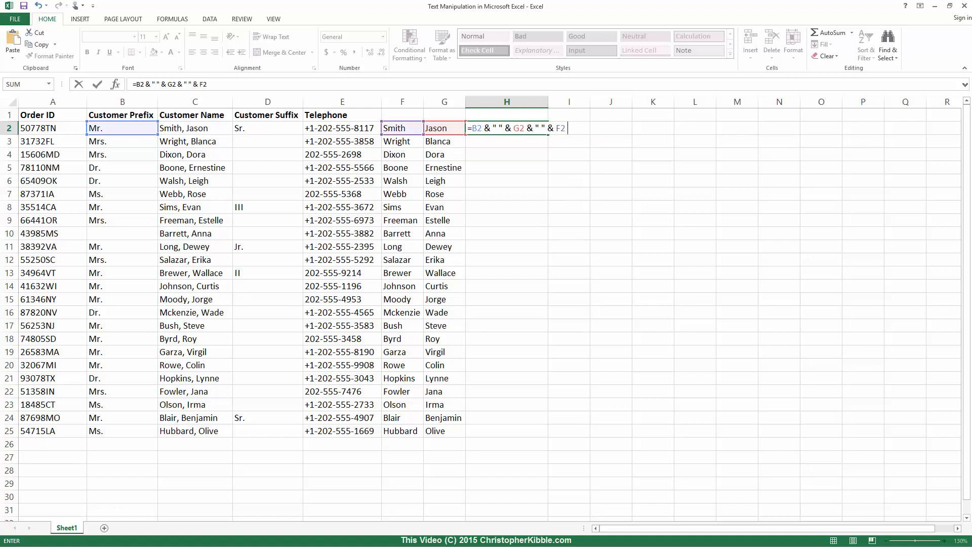
pyautogui.write('&')
pyautogui.write('"')
pyautogui.write(' & D2')
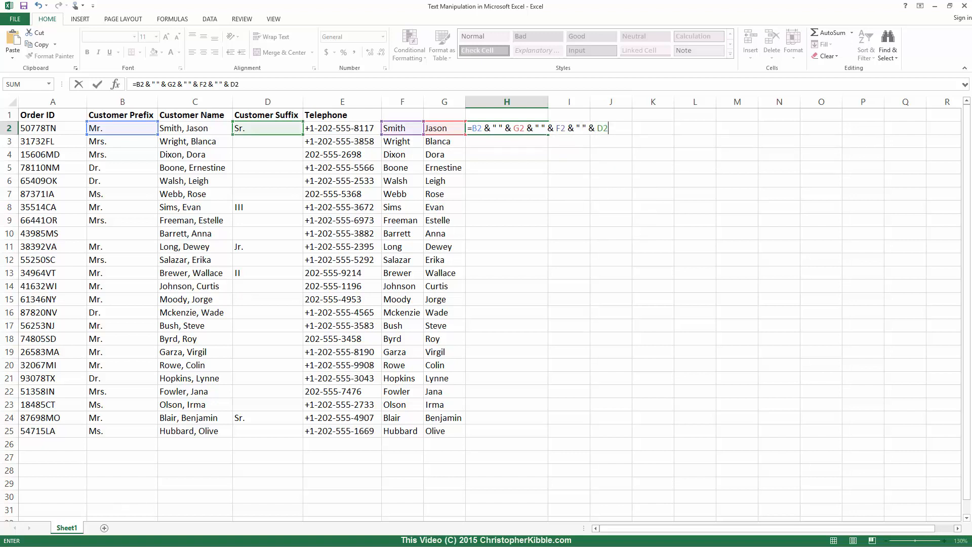
pyautogui.press('Return')
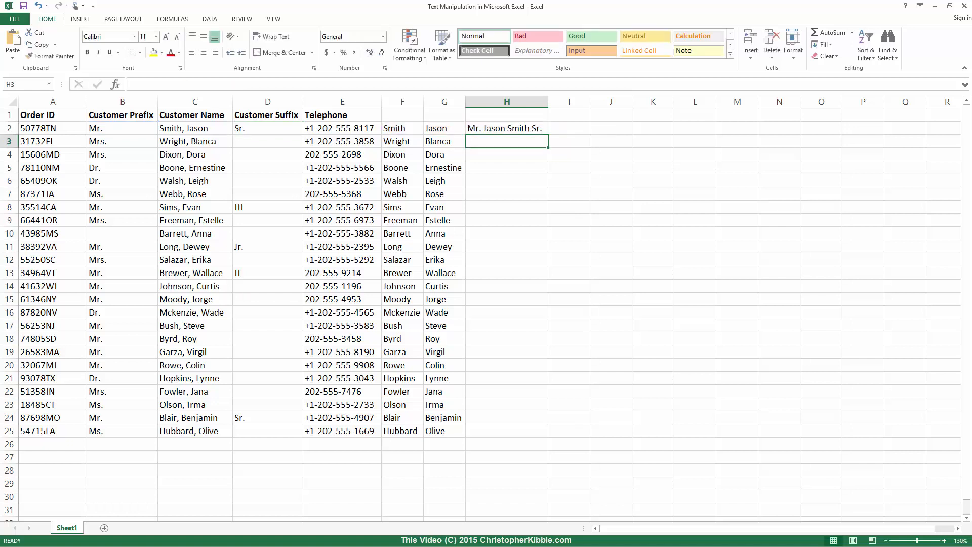
pyautogui.press('Up')
pyautogui.doubleClick(548, 134)
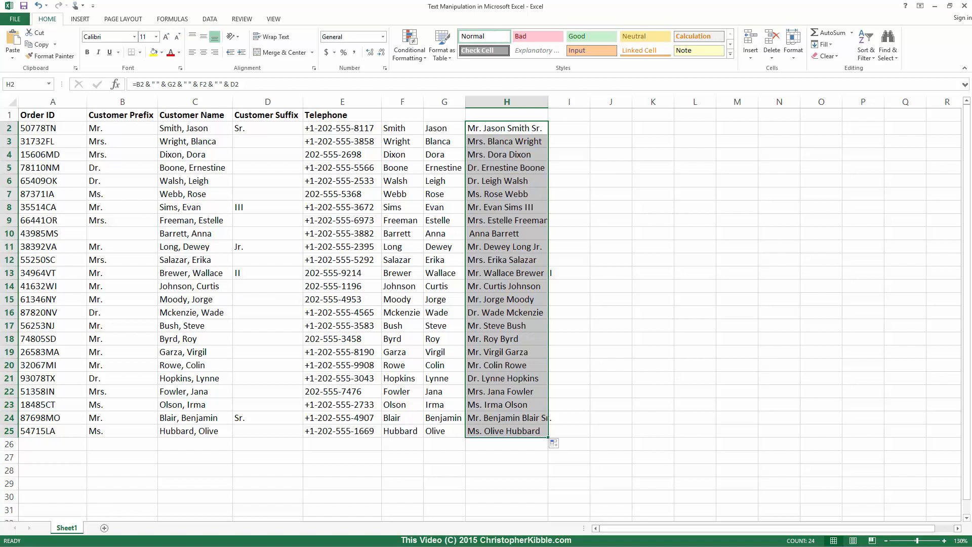
pyautogui.click(507, 128)
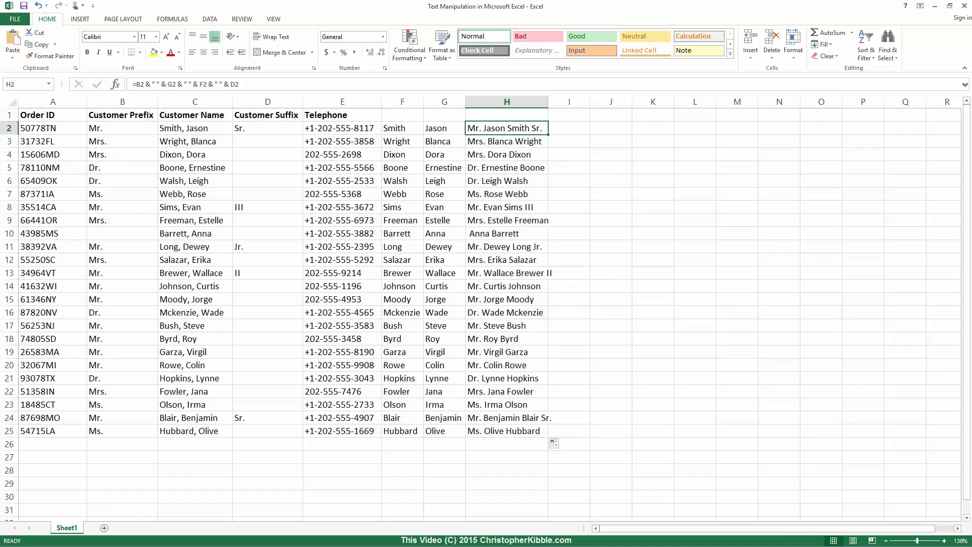
# - Wrap H2's full-name formula in TRIM() and fill it down through H25
pyautogui.press('F2')
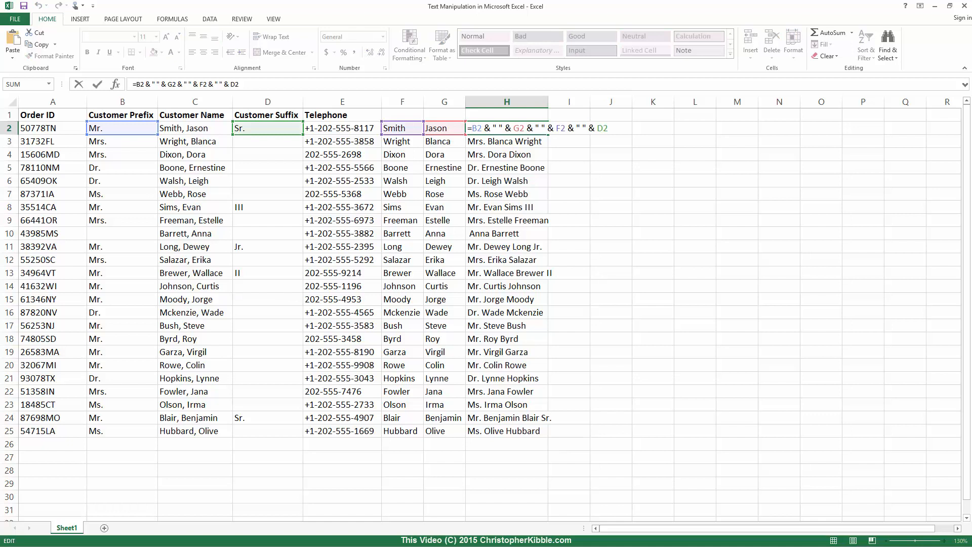
pyautogui.write('Trim(')
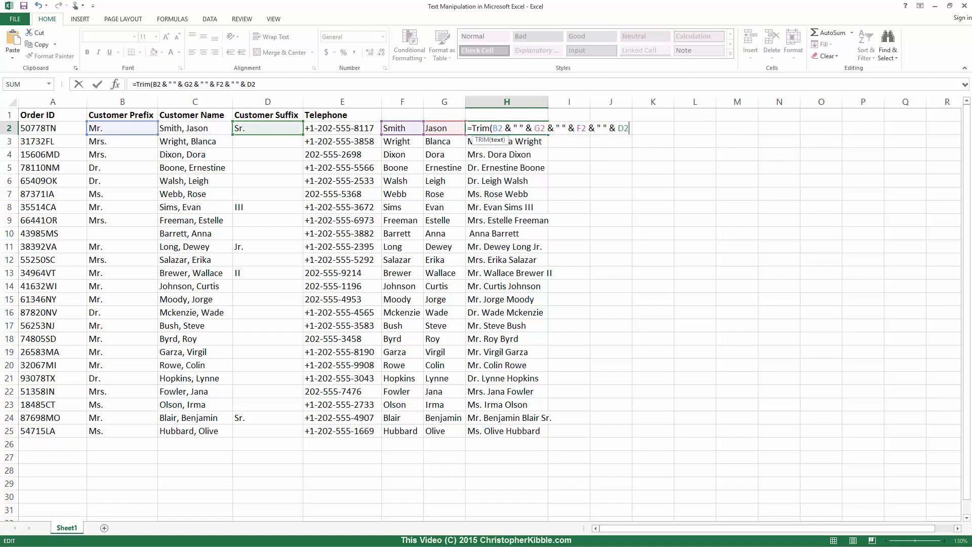
pyautogui.write(')')
pyautogui.press('Return')
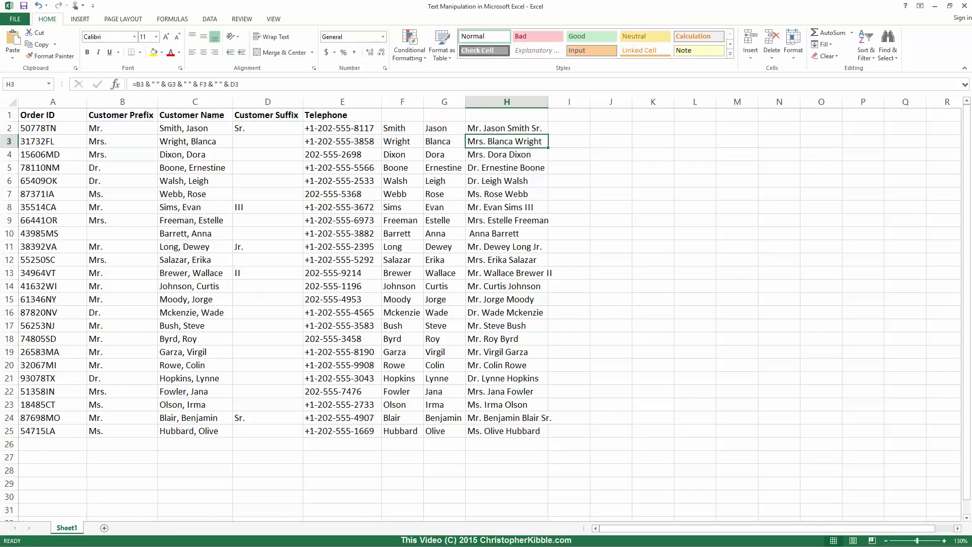
pyautogui.press('Up')
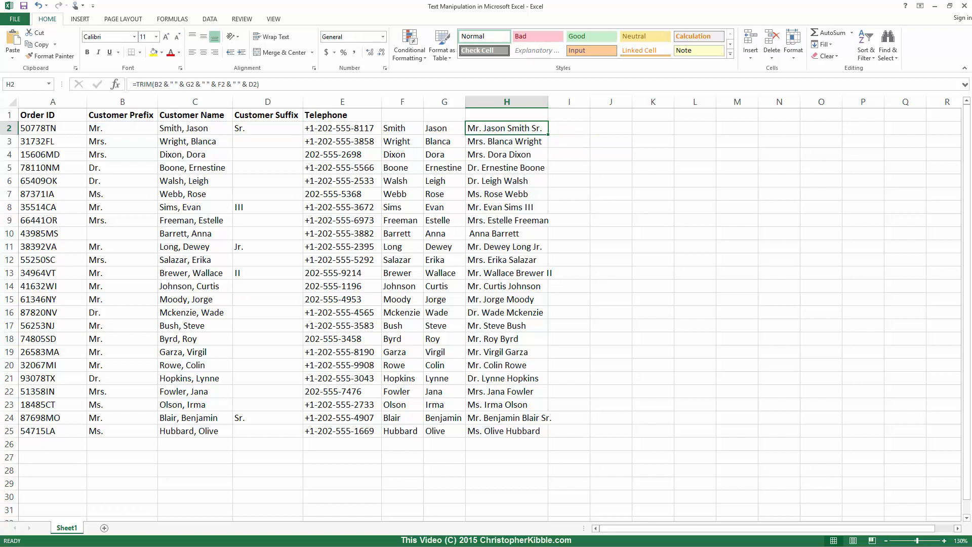
pyautogui.doubleClick(549, 135)
pyautogui.click(507, 233)
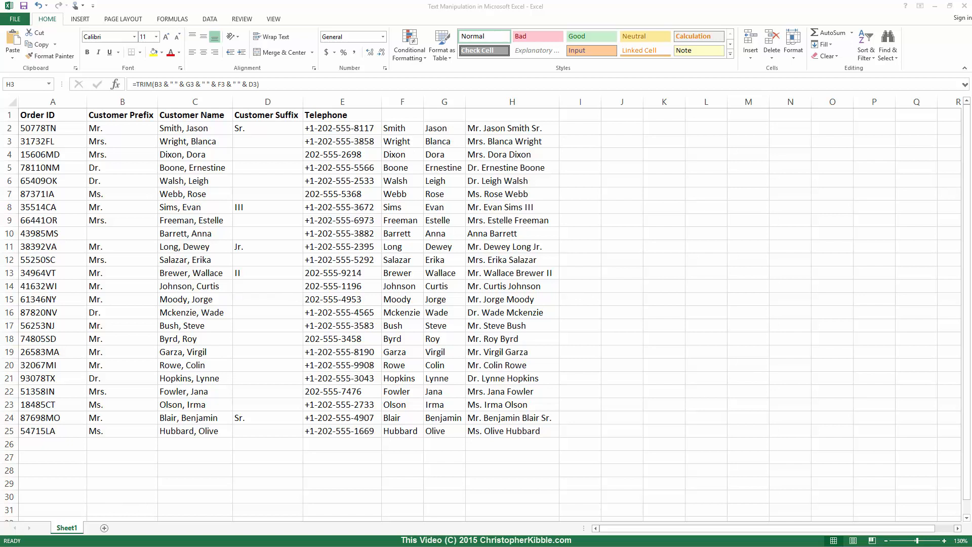
# - Enter =RIGHT(A2,2) in I2 and fill it down to I25
pyautogui.click(578, 127)
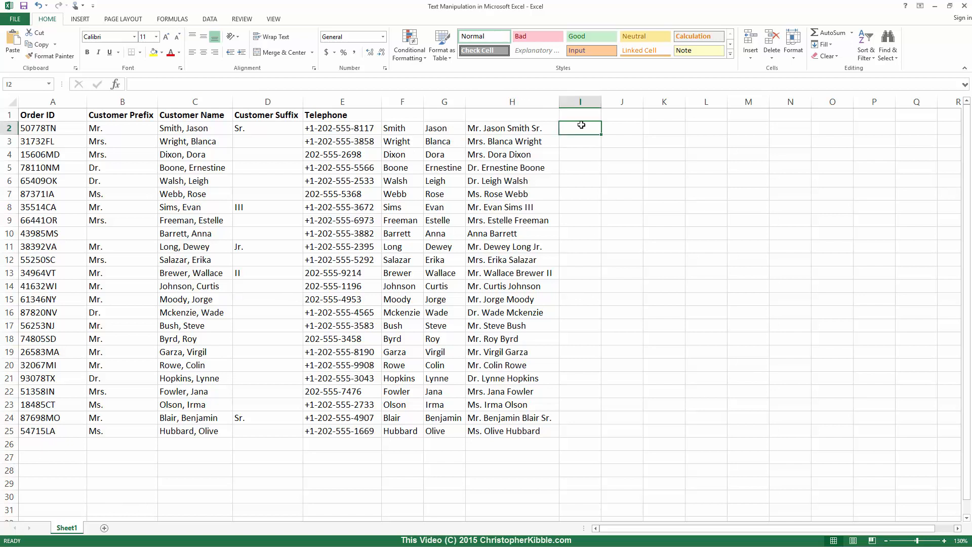
pyautogui.write('=Right(A')
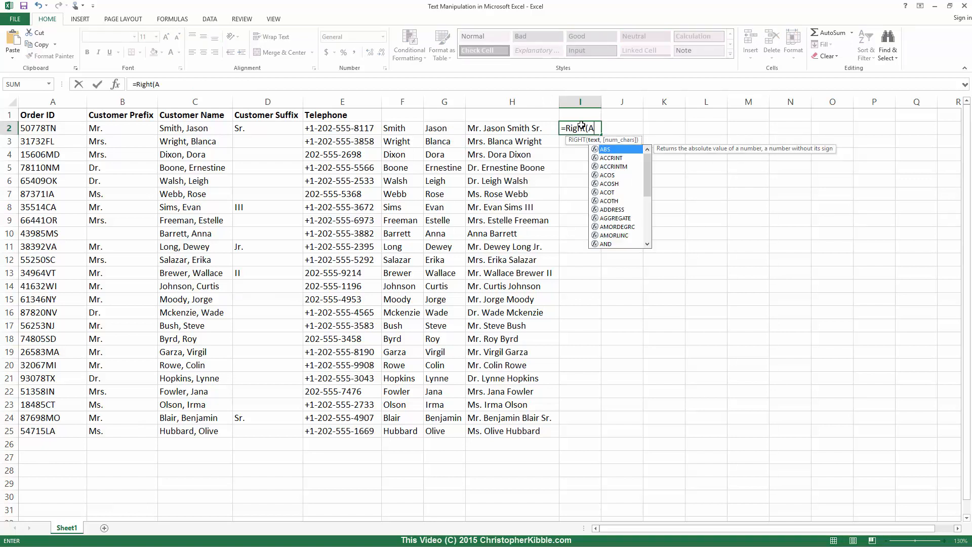
pyautogui.write('2,2')
pyautogui.press('Return')
pyautogui.click(583, 130)
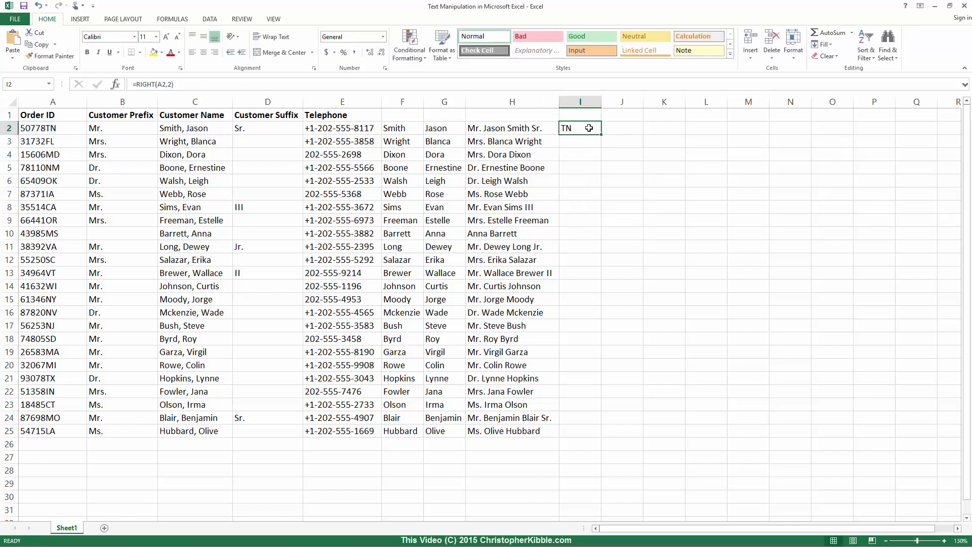
pyautogui.doubleClick(605, 136)
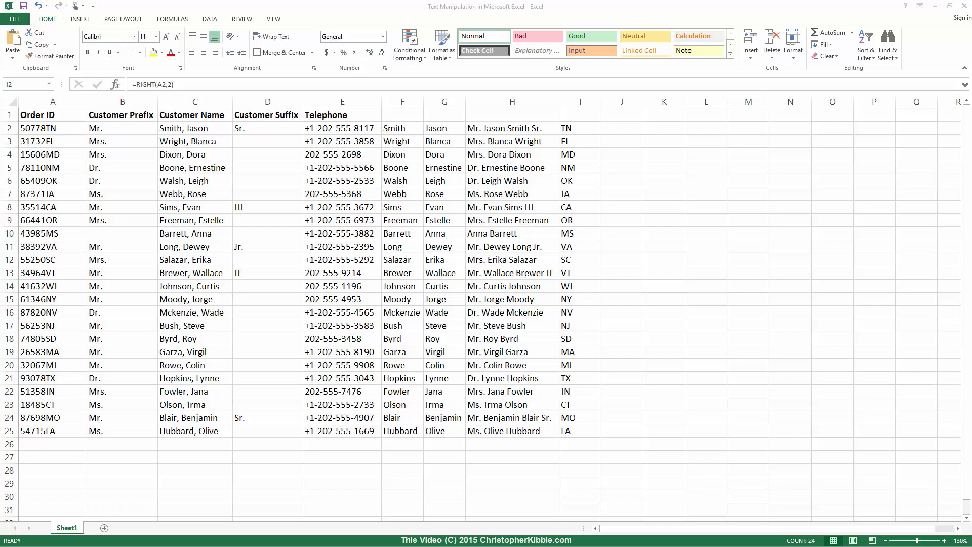
pyautogui.click(622, 128)
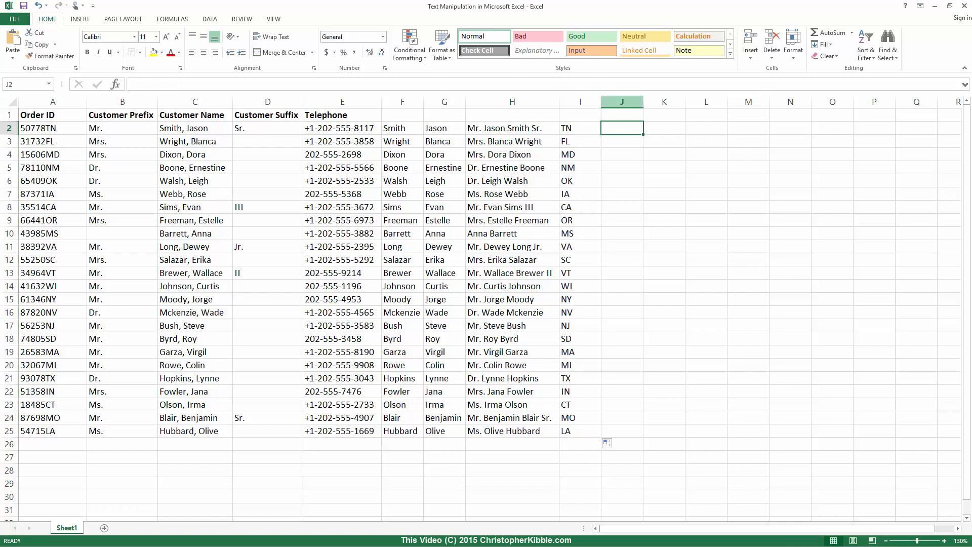
# - Enter =IF(LEFT(E2,3)="+1-",E2,"+1-"&E2) in J2 and fill it down to J25
pyautogui.write('=If(')
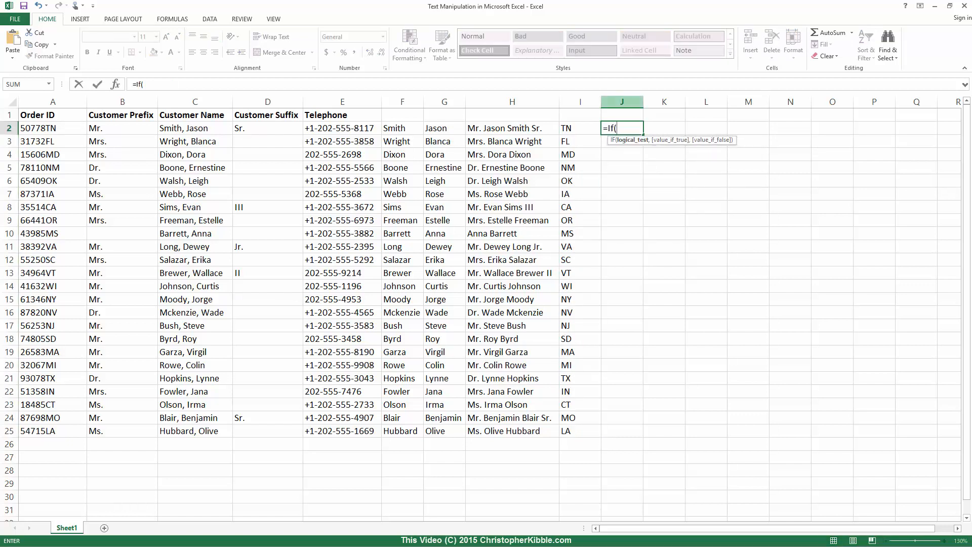
pyautogui.write('Left(')
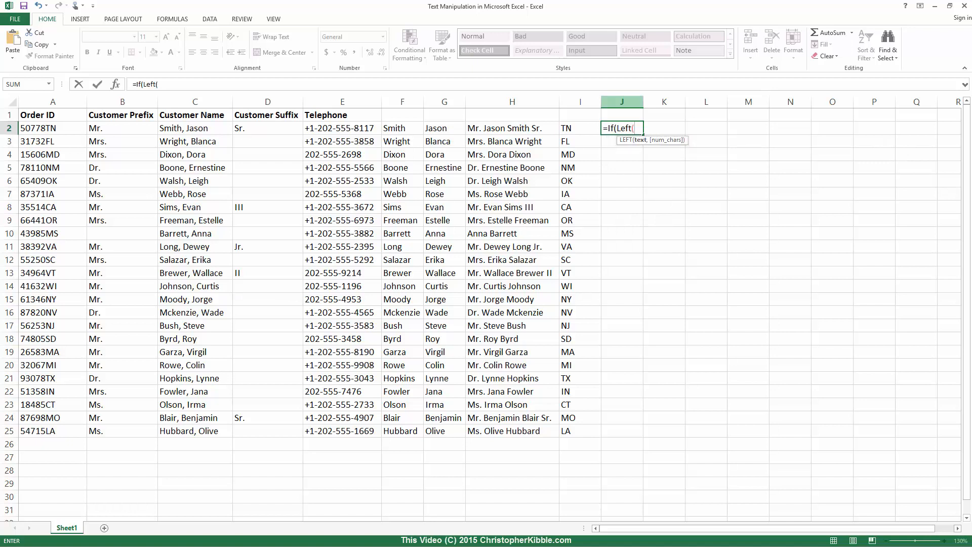
pyautogui.write('E2,3')
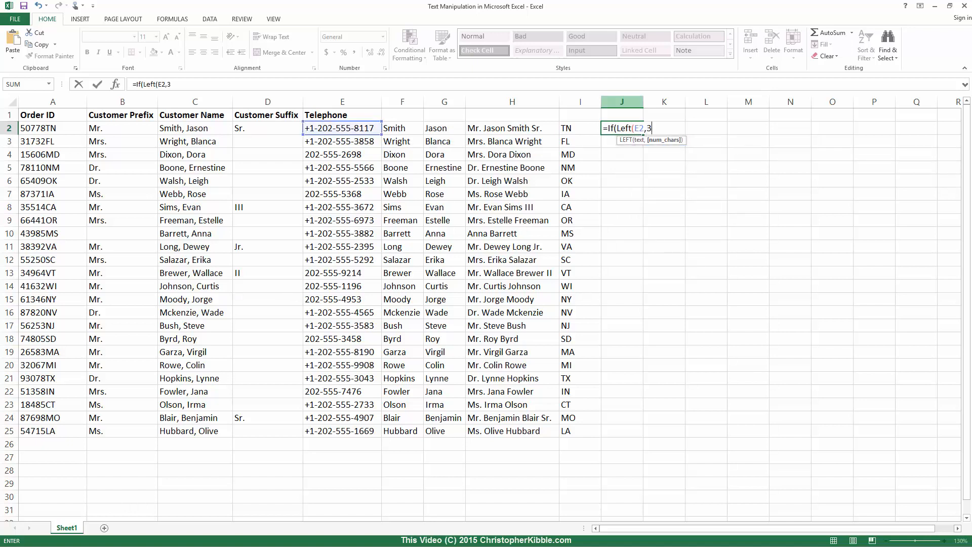
pyautogui.write(')')
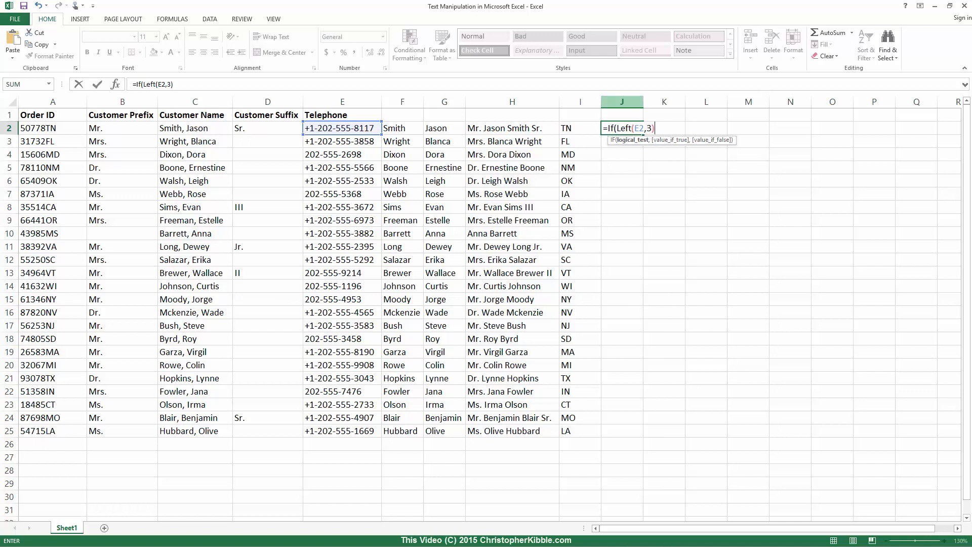
pyautogui.write('="+1-",E2')
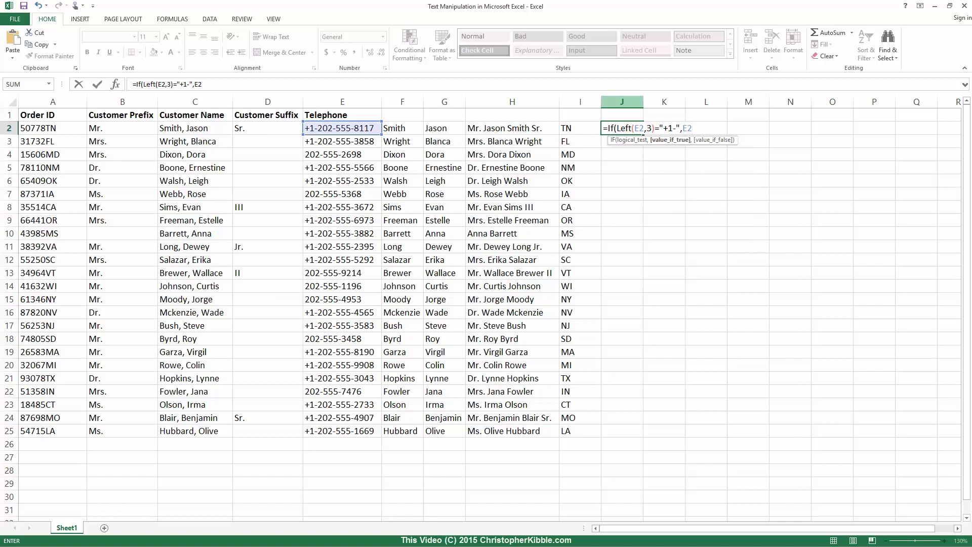
pyautogui.write(',"+1-" & E2')
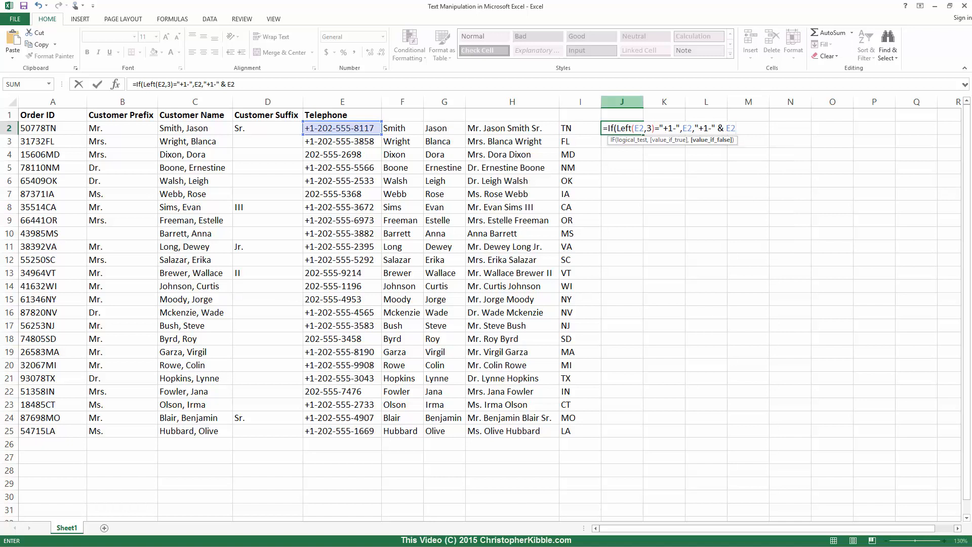
pyautogui.press('Return')
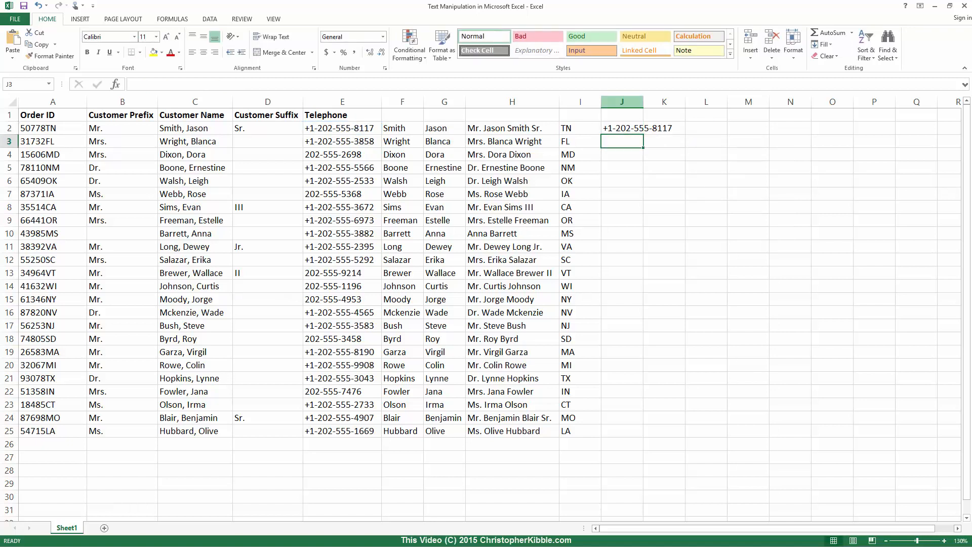
pyautogui.press('Up')
pyautogui.doubleClick(644, 134)
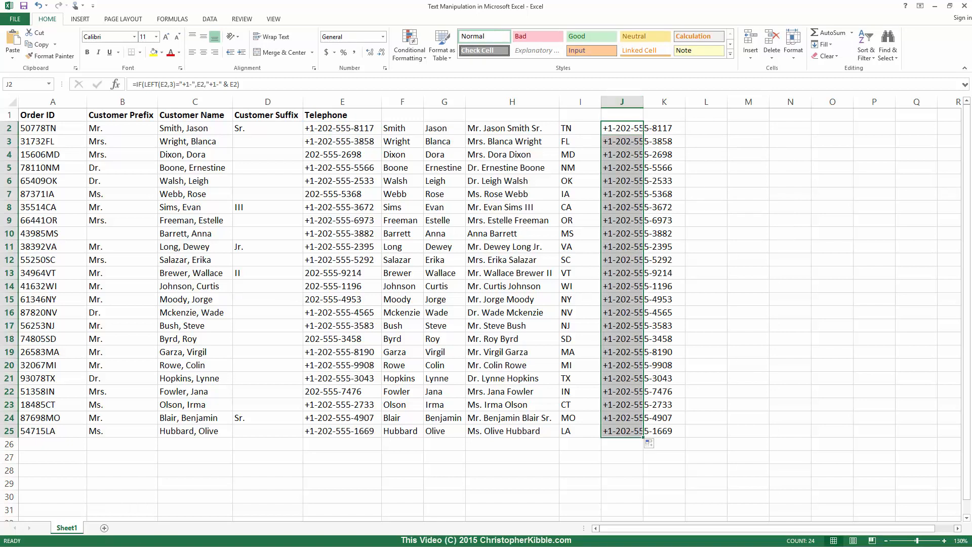